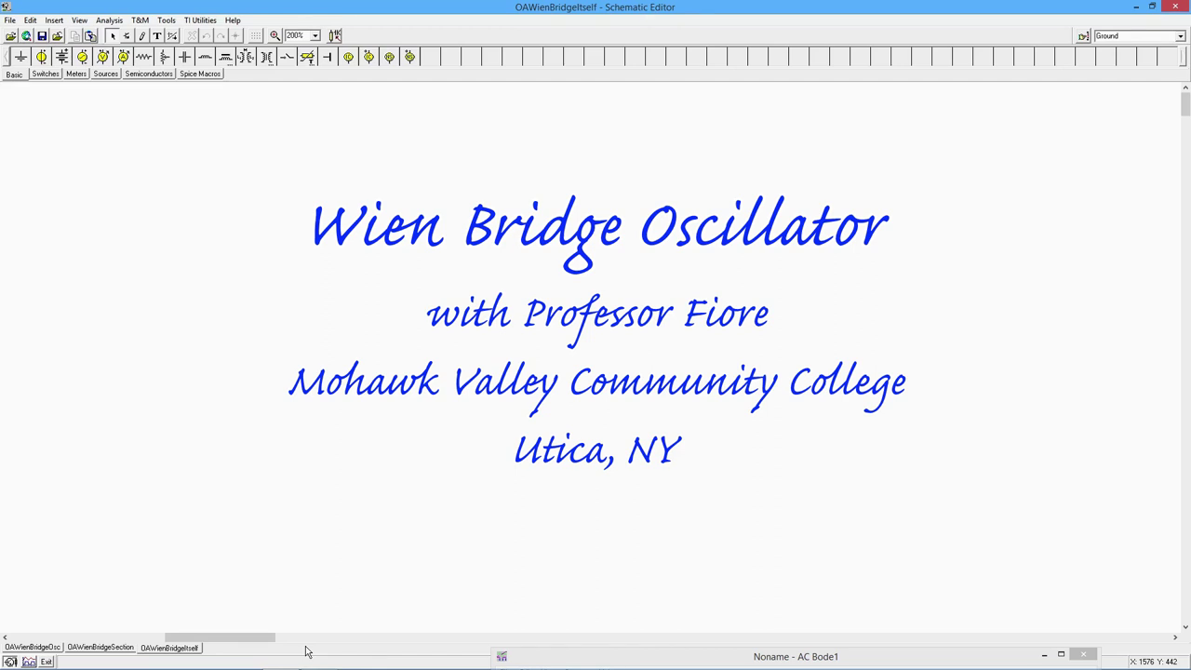
# Step: Scroll from the Wien Bridge Oscillator title to the Barkhausen Criterion notes (loop gain > 1, phase n·360°)
pyautogui.moveTo(285, 640); pyautogui.dragTo(212, 638)
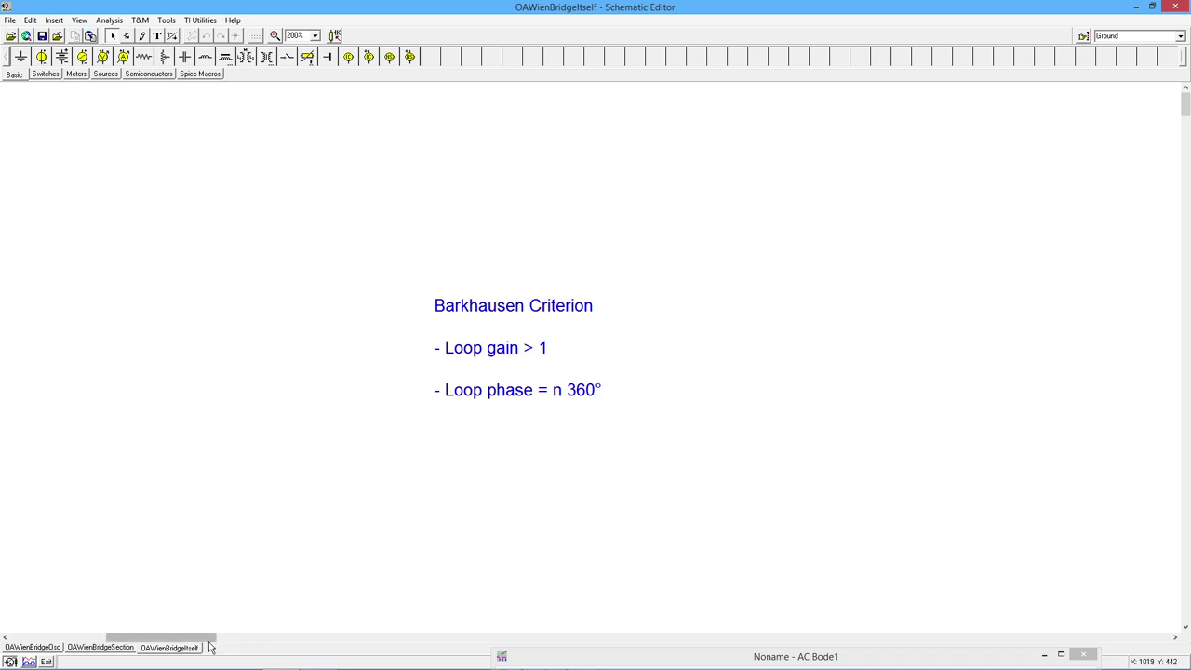
# Step: Scroll left to the Wien Bridge circuit with R1–R4, C1, C2 and voltmeter VM1
pyautogui.moveTo(201, 642); pyautogui.dragTo(139, 627)
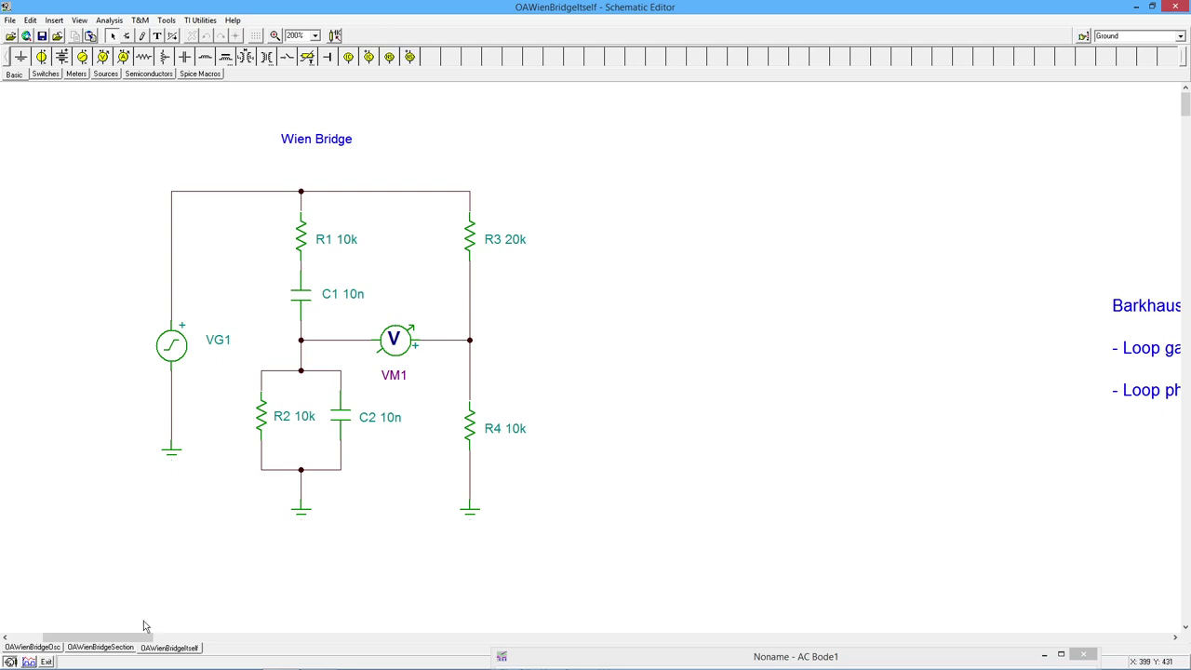
# Step: Show the OAWienBridgeSection RC circuit with its AC Bode gain and phase plot alongside
pyautogui.click(101, 647)
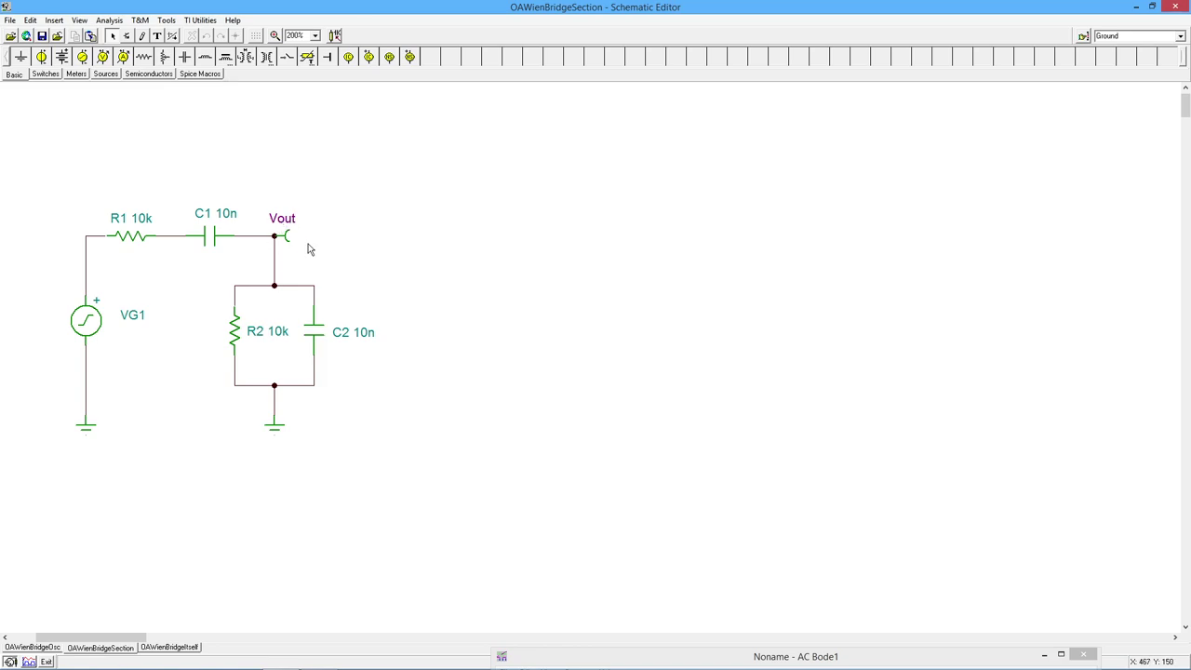
pyautogui.moveTo(712, 661); pyautogui.dragTo(684, 107)
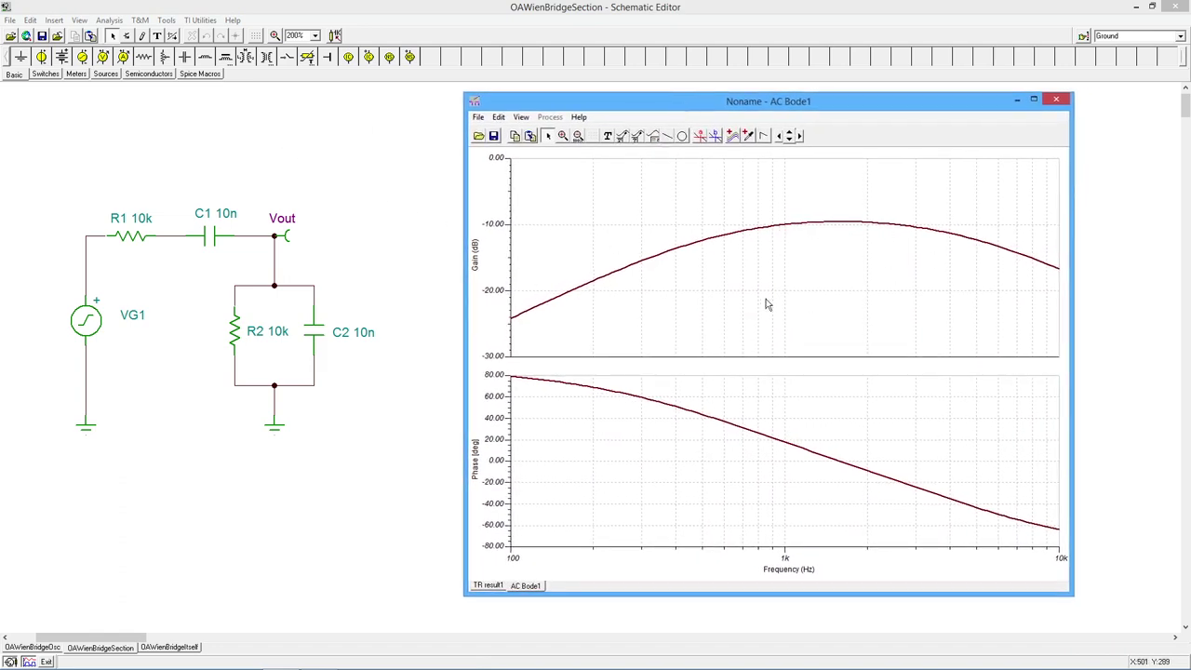
pyautogui.click(112, 20)
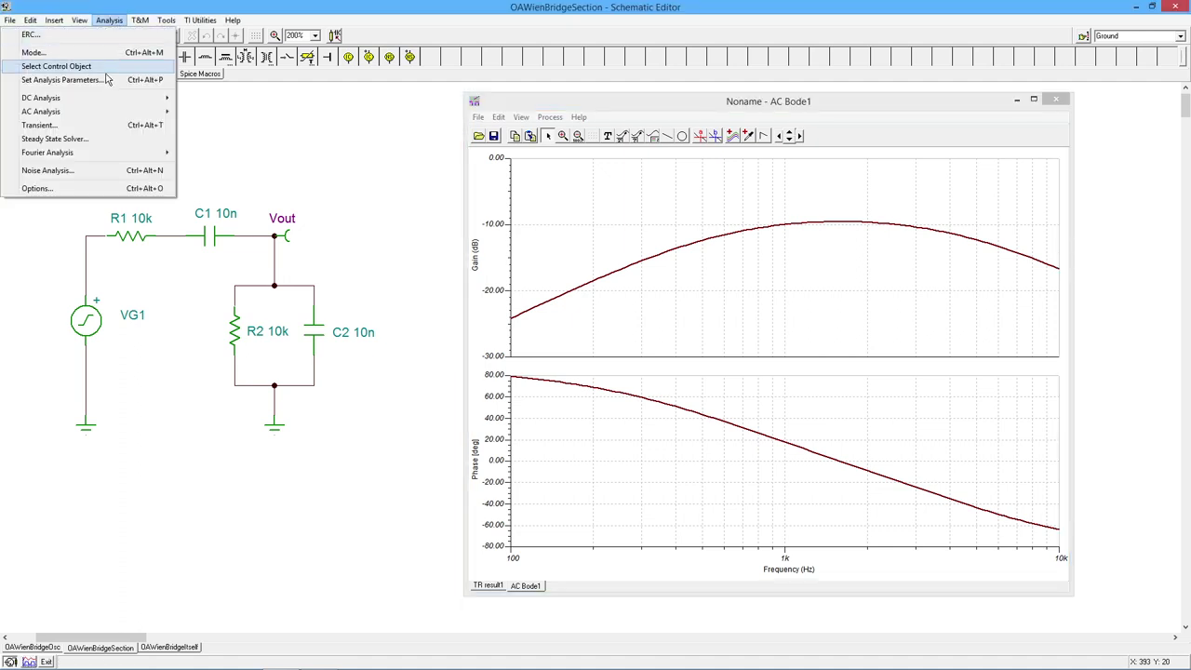
pyautogui.moveTo(106, 112)
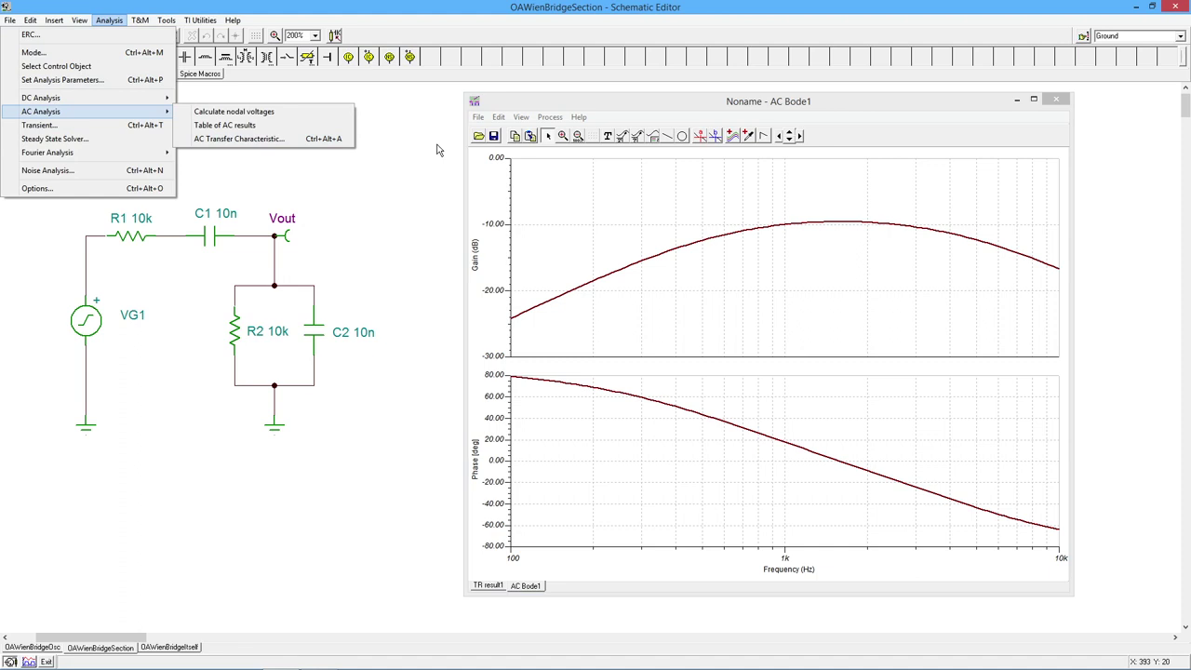
pyautogui.click(614, 109)
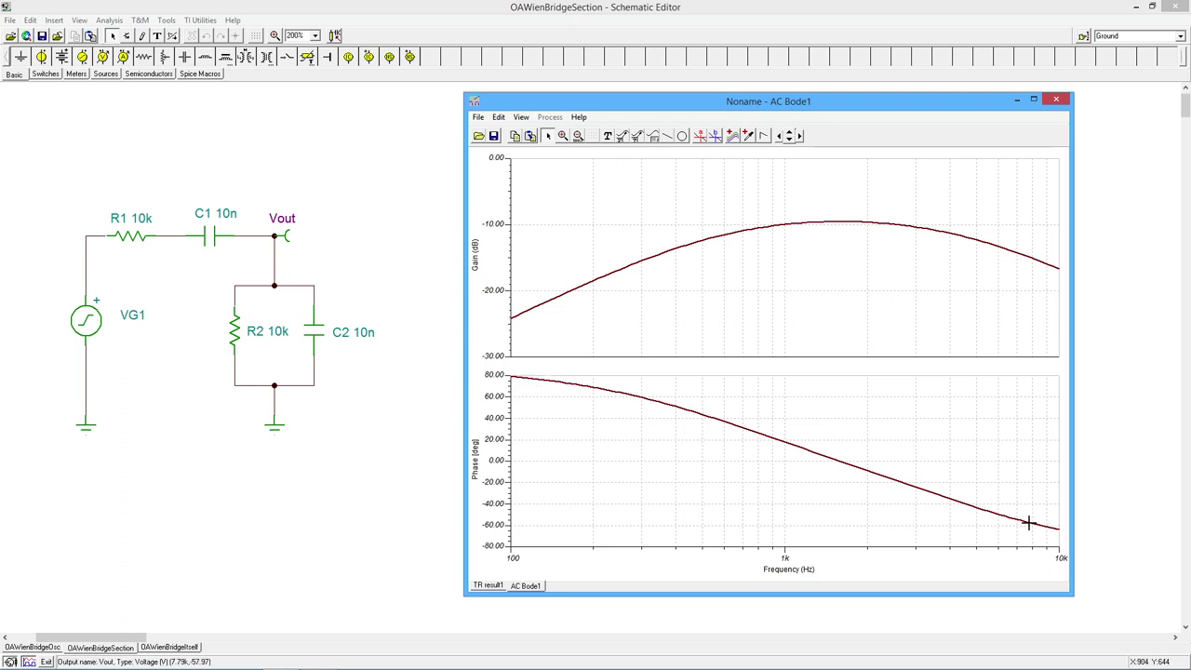
# Step: Put cursor A on the gain curve near its peak, reading about 1.728k and -9.556 dB
pyautogui.click(699, 136)
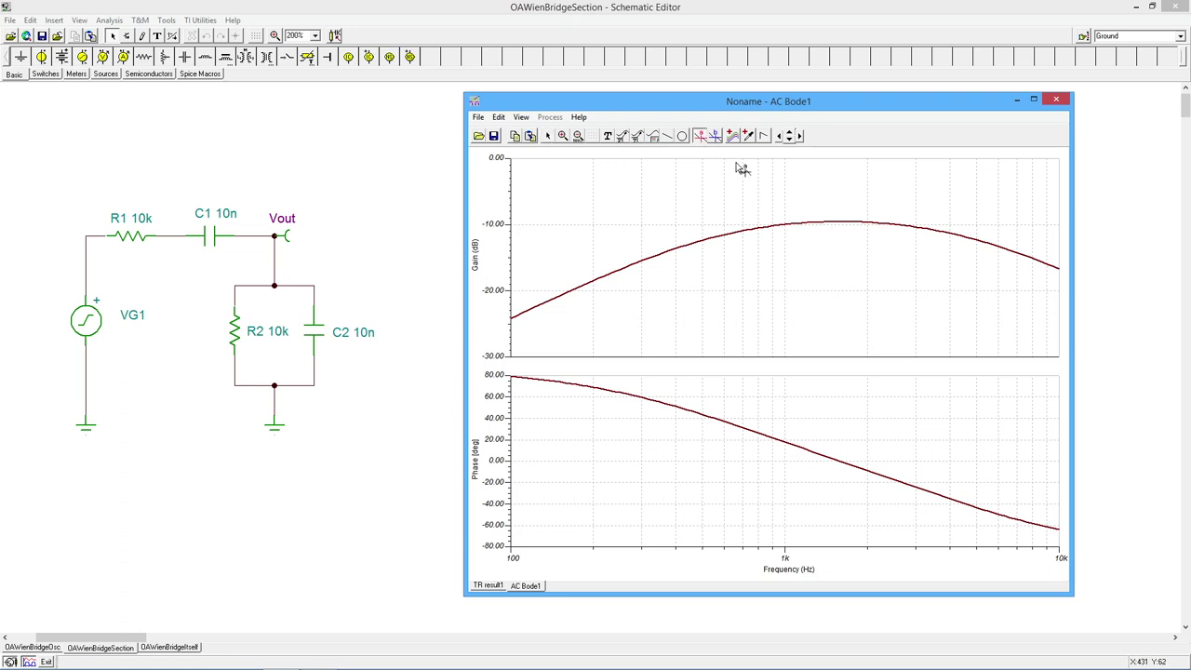
pyautogui.click(892, 225)
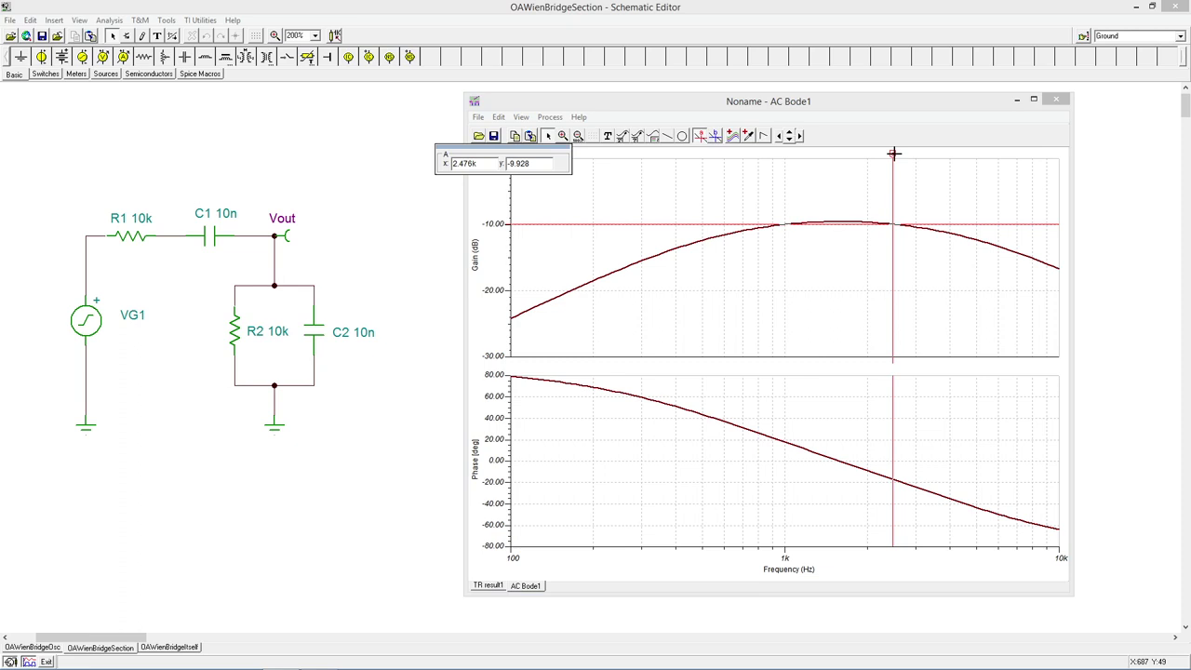
pyautogui.moveTo(892, 154); pyautogui.dragTo(849, 160)
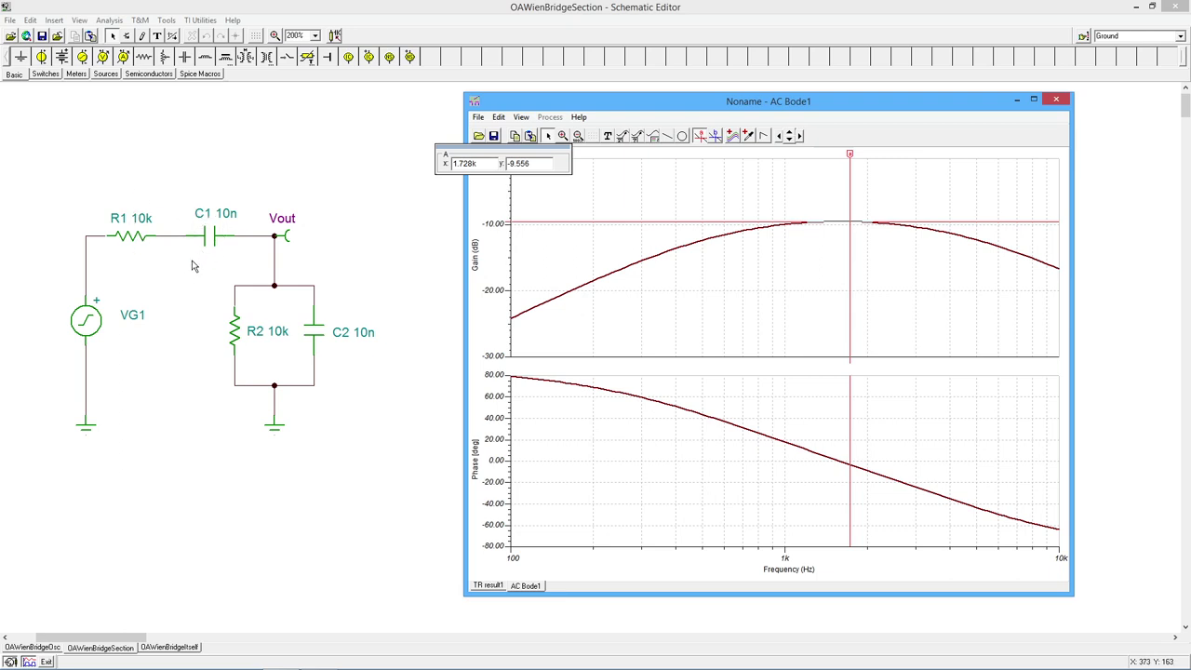
pyautogui.moveTo(131, 636); pyautogui.dragTo(93, 632)
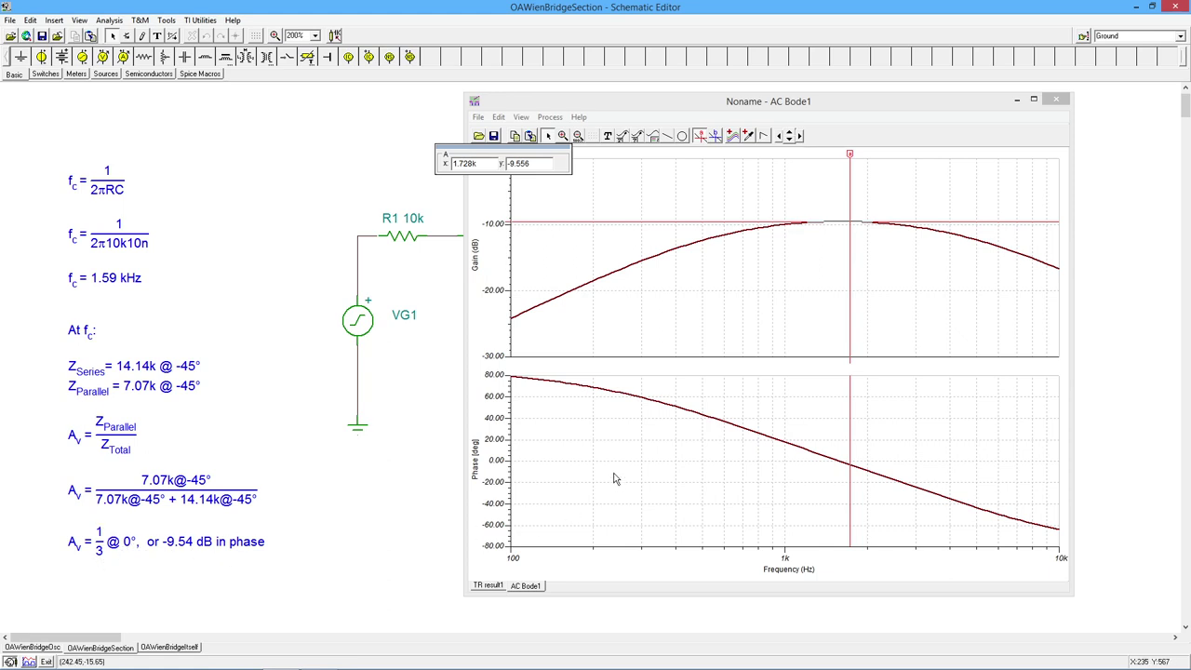
# Step: Fine-tune cursor A along the gain curve to about 1.623k, -9.544 dB
pyautogui.moveTo(849, 154); pyautogui.dragTo(852, 155)
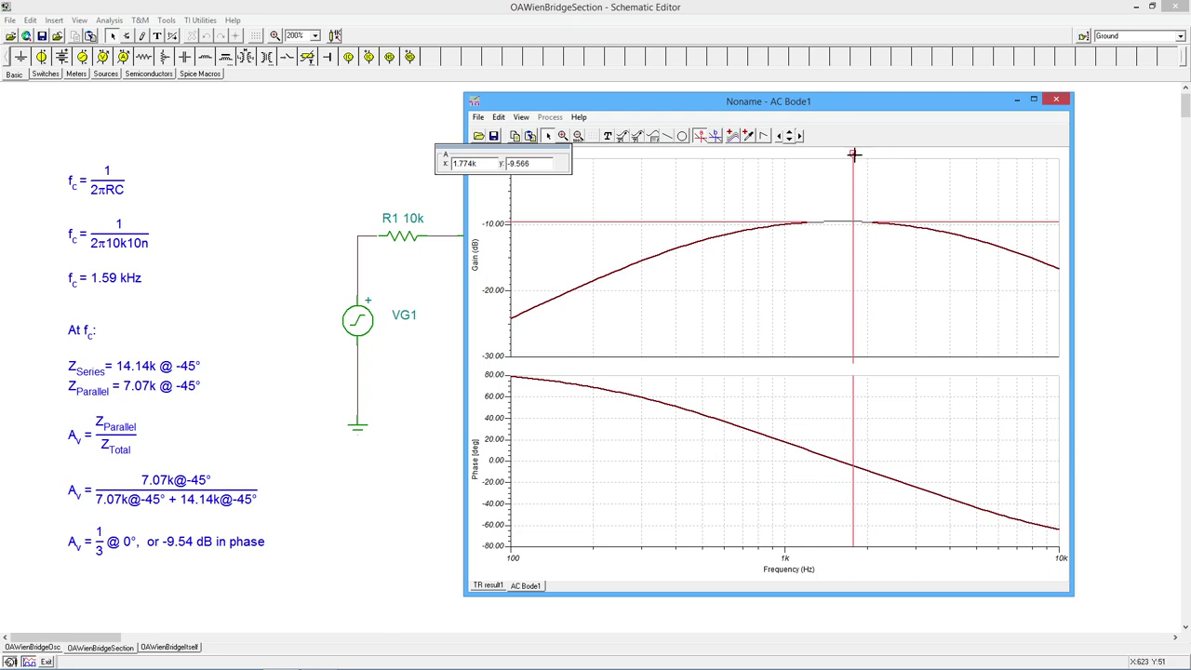
pyautogui.moveTo(853, 155); pyautogui.dragTo(842, 155)
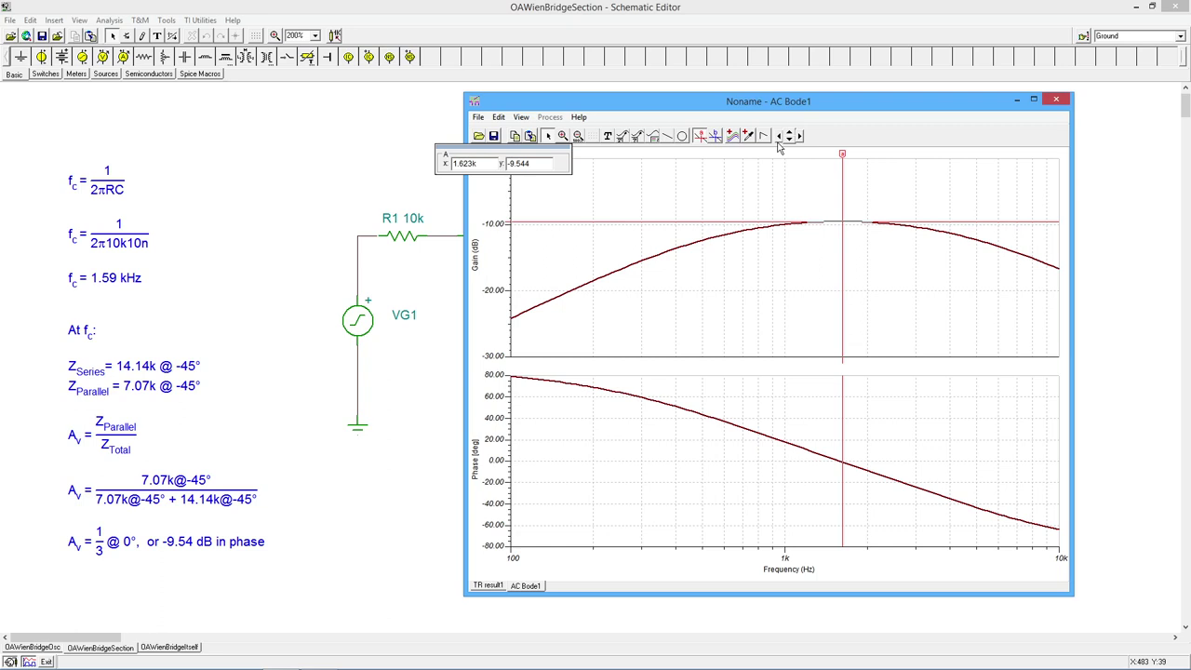
# Step: Place cursor B on the phase curve and move it to 1.59k, where phase is nearly 0°
pyautogui.click(717, 138)
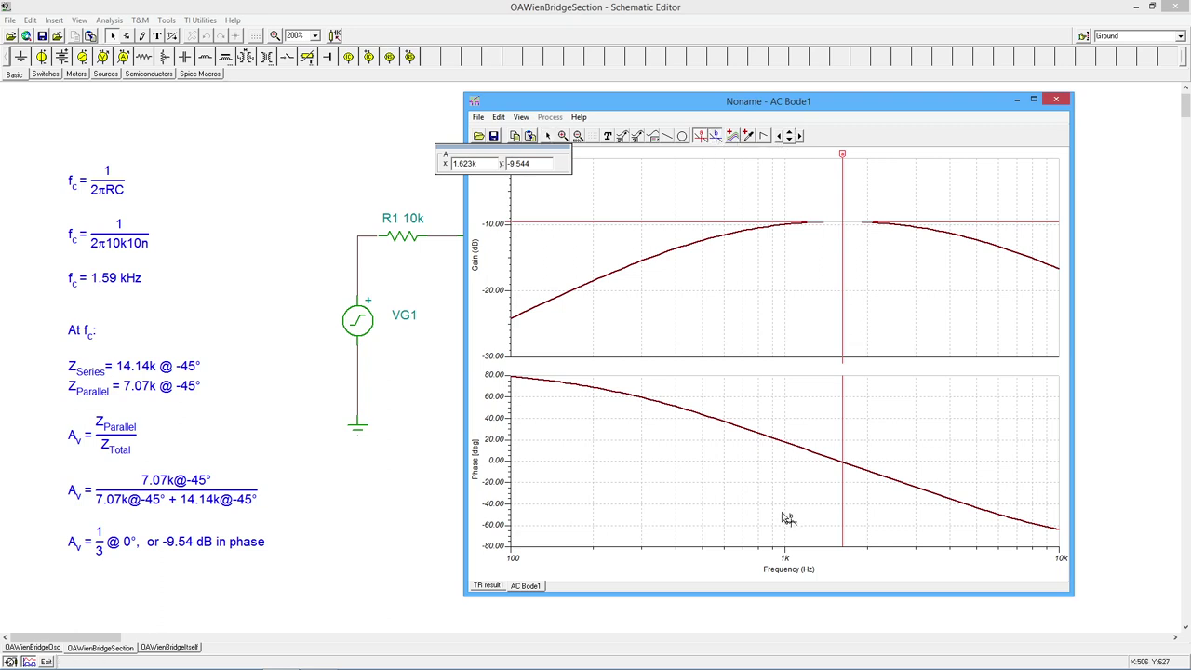
pyautogui.click(796, 446)
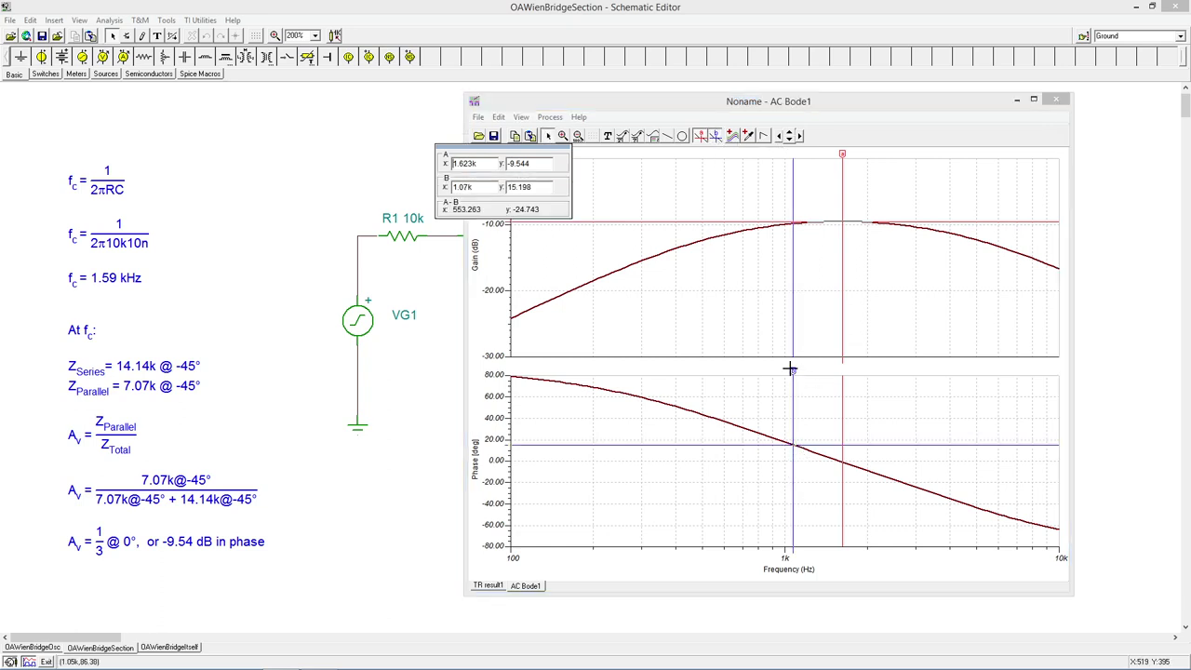
pyautogui.moveTo(790, 369); pyautogui.dragTo(839, 385)
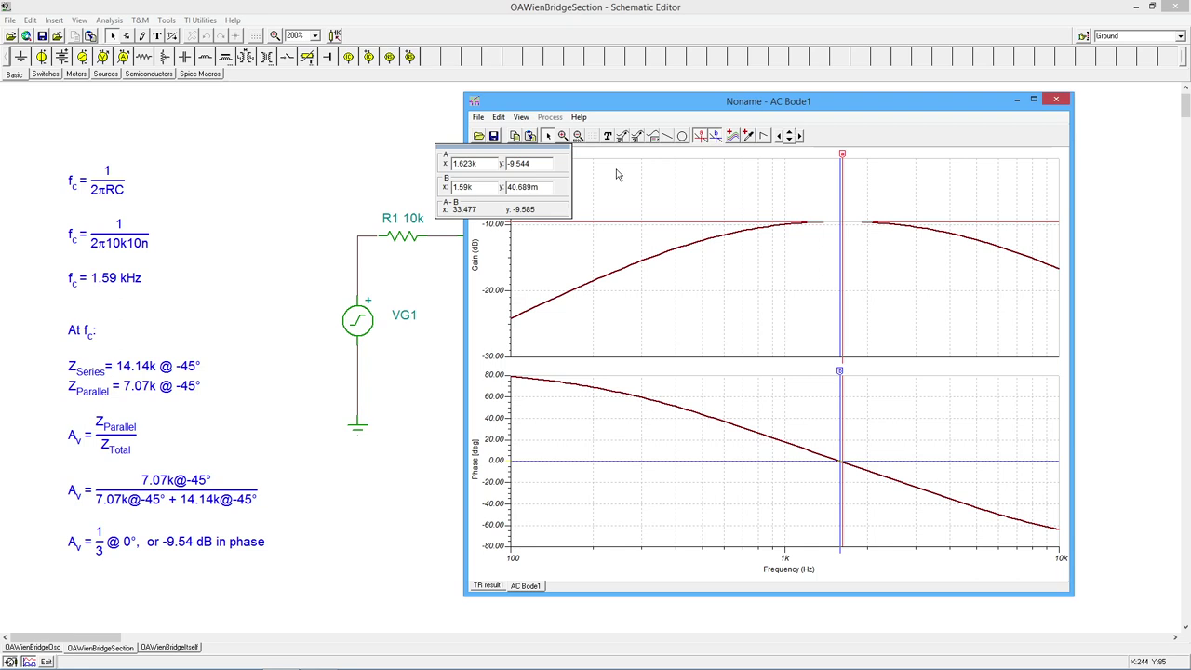
# Step: Remove cursors B and A from the Bode plot, then shift the plot window right
pyautogui.click(714, 137)
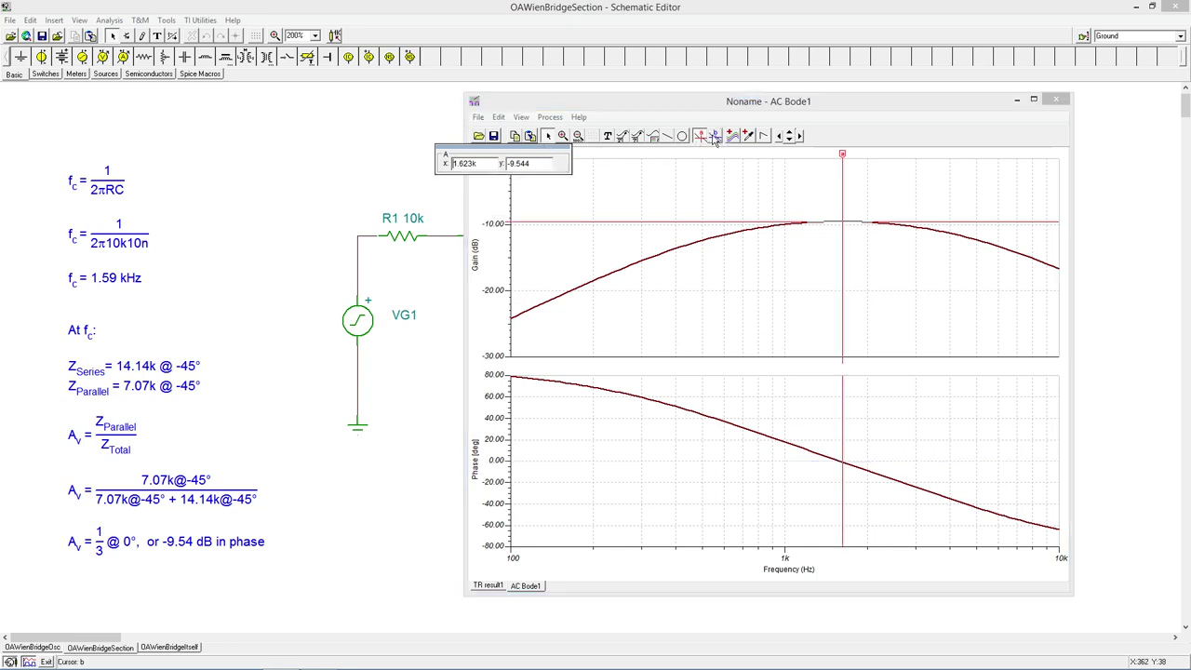
pyautogui.click(699, 136)
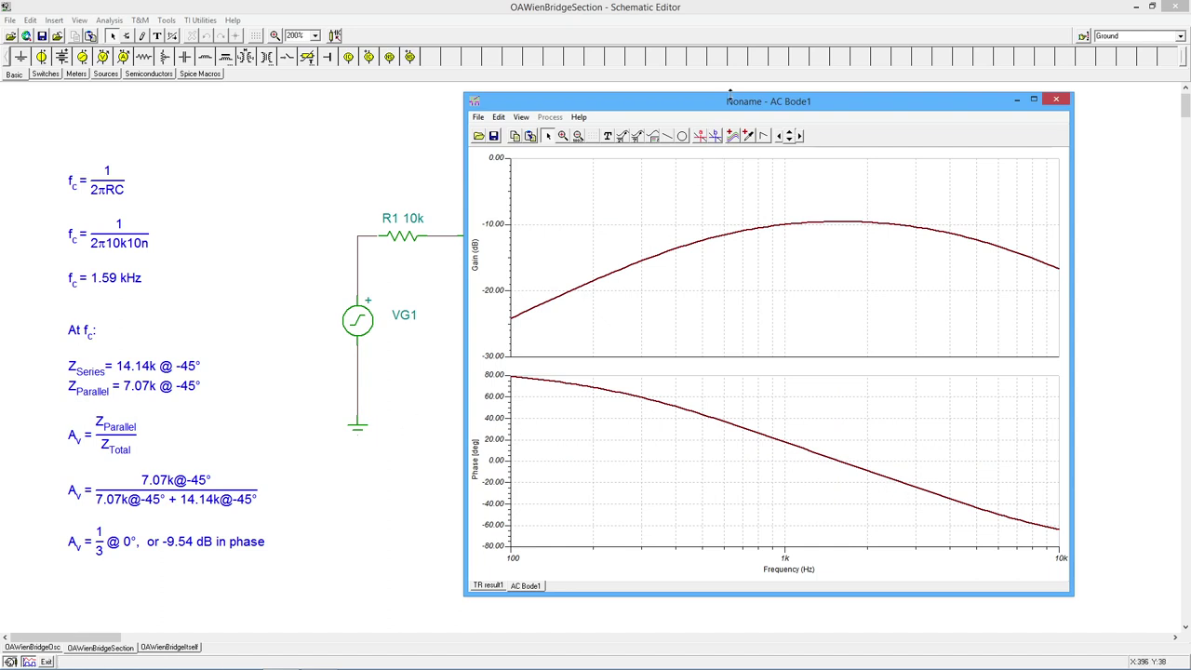
pyautogui.moveTo(724, 109); pyautogui.dragTo(792, 114)
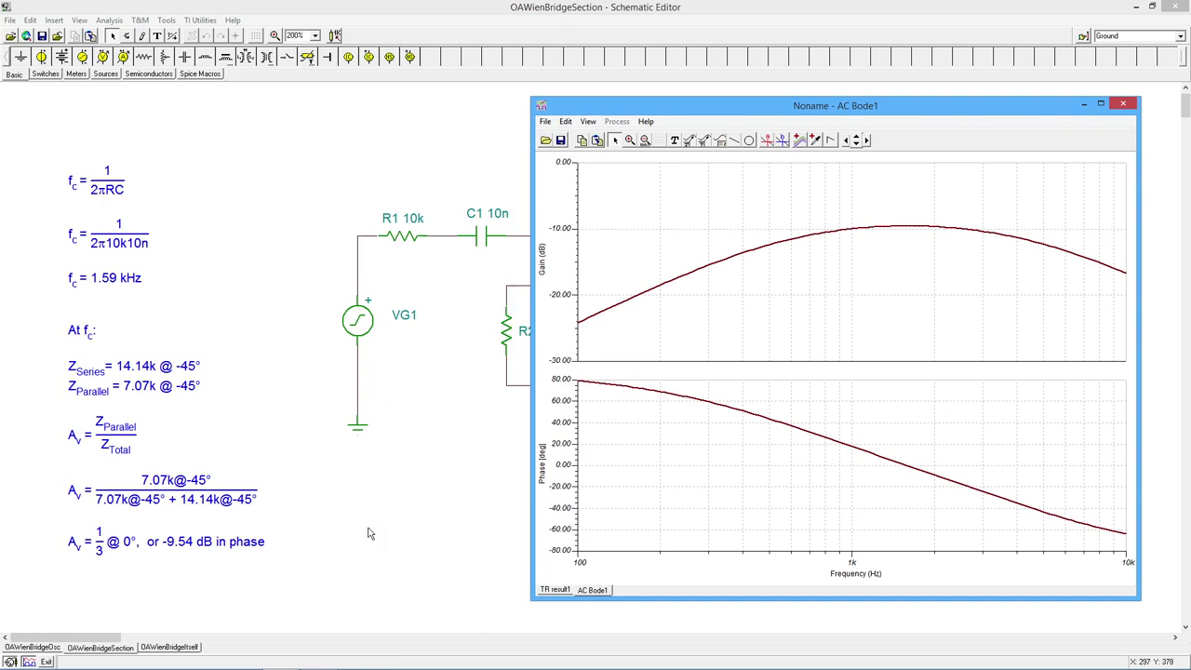
# Step: Review the OAWienBridgeItself sheet, then open the OAWienBridgeOsc TL081C oscillator schematic
pyautogui.moveTo(119, 636); pyautogui.dragTo(143, 634)
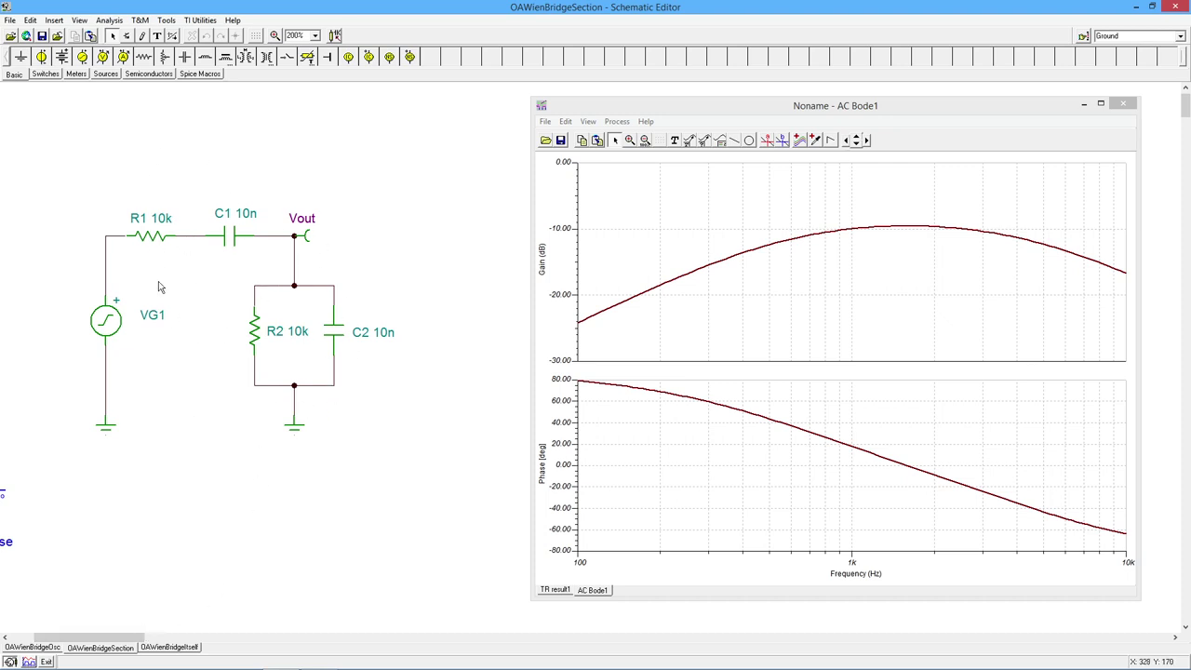
pyautogui.click(169, 646)
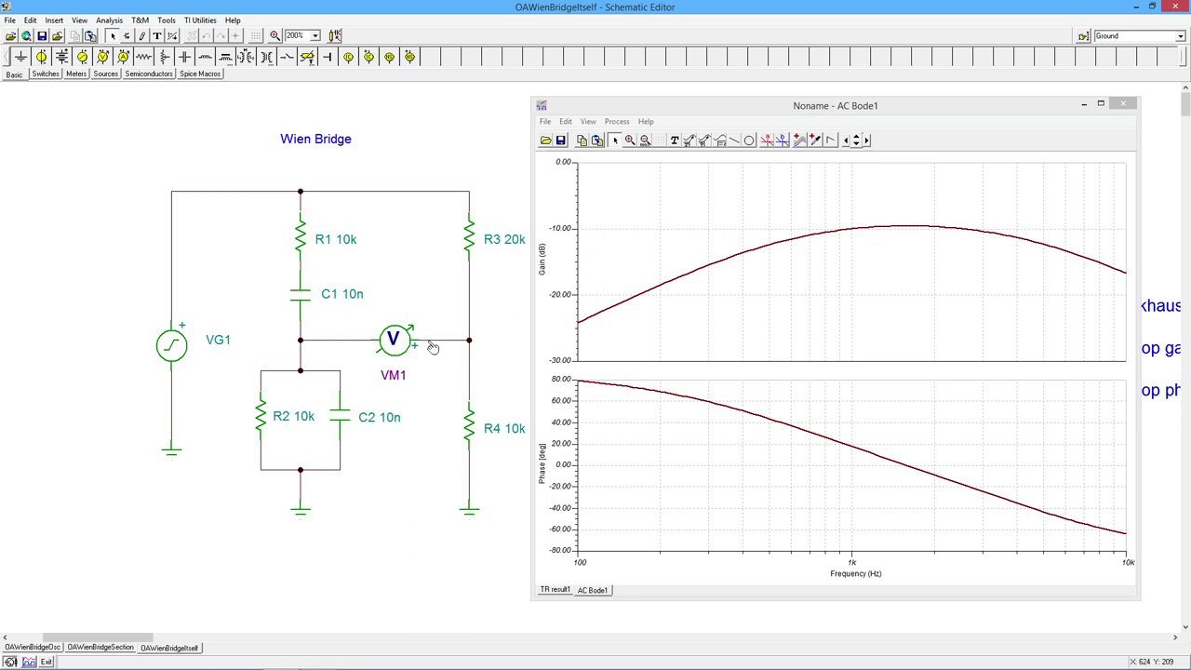
pyautogui.click(37, 648)
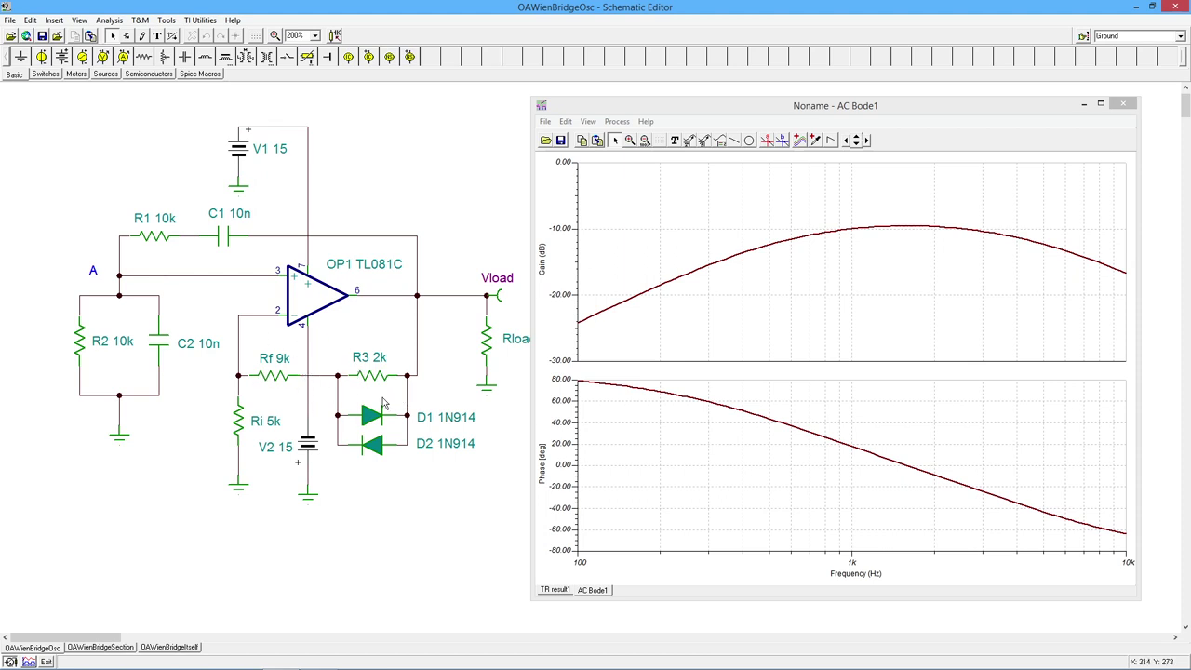
# Step: Return to the OAWienBridgeItself sheet showing R3 20k, R4 10k and voltmeter VM1
pyautogui.click(169, 647)
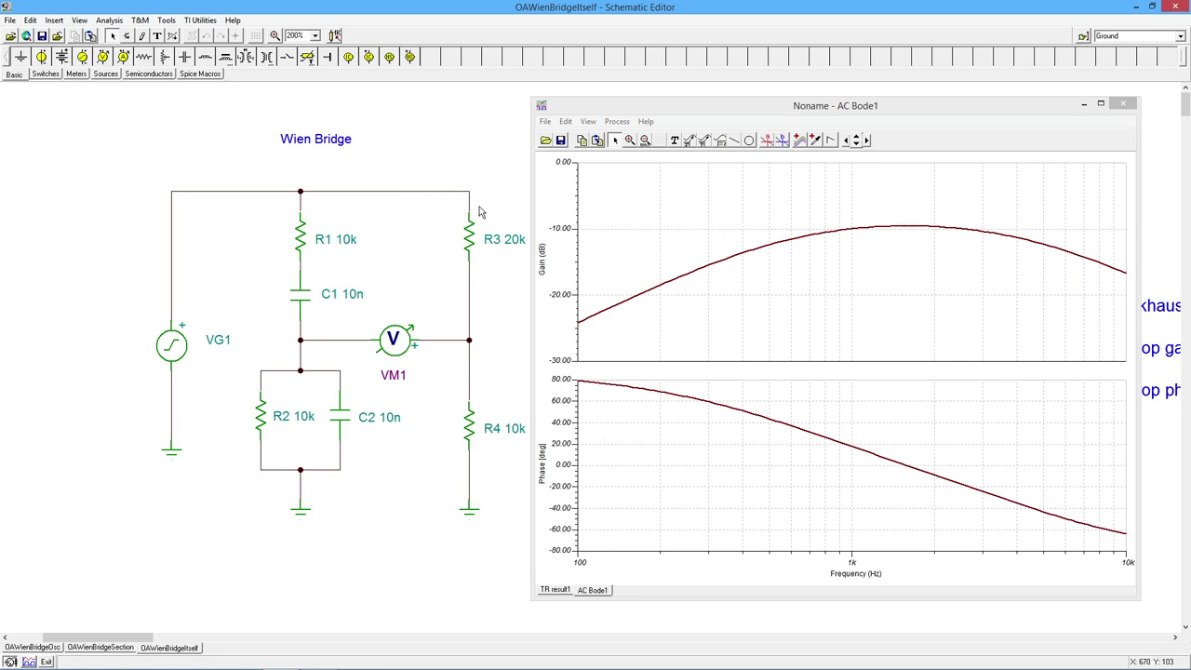
# Step: Switch back to the OAWienBridgeOsc sheet with the TL081C op-amp and 1N914 diodes
pyautogui.click(33, 647)
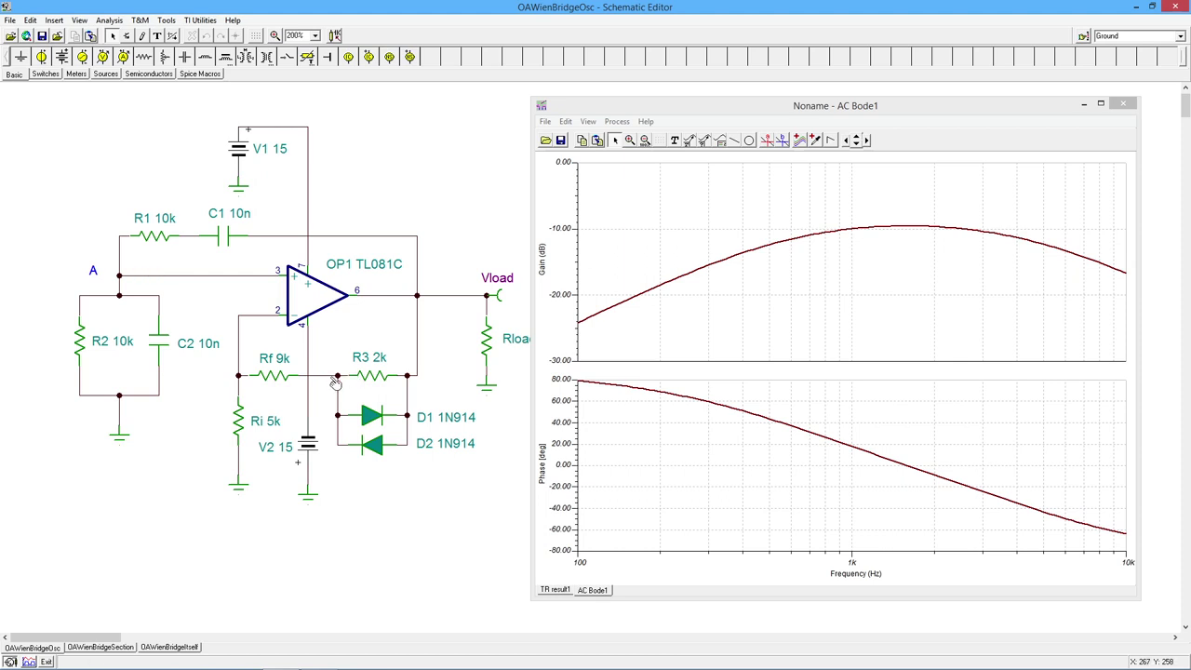
# Step: Bring the results window forward and switch to the TR result1 plot showing the ±10 V sine over 10–12 ms
pyautogui.click(110, 21)
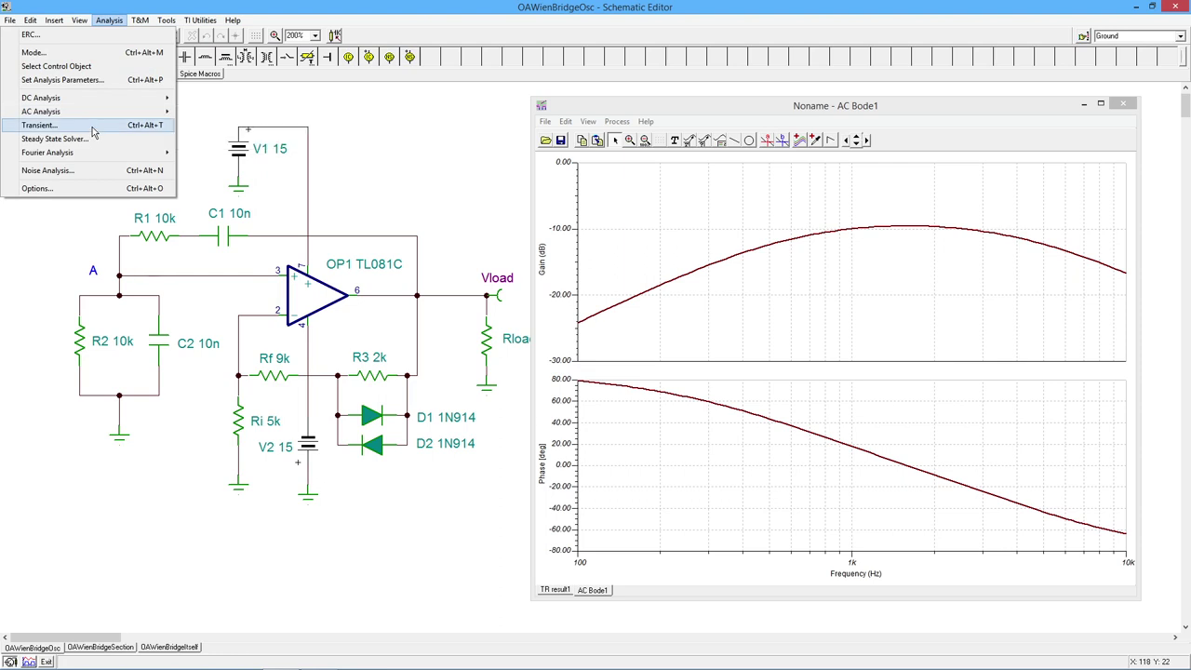
pyautogui.click(701, 111)
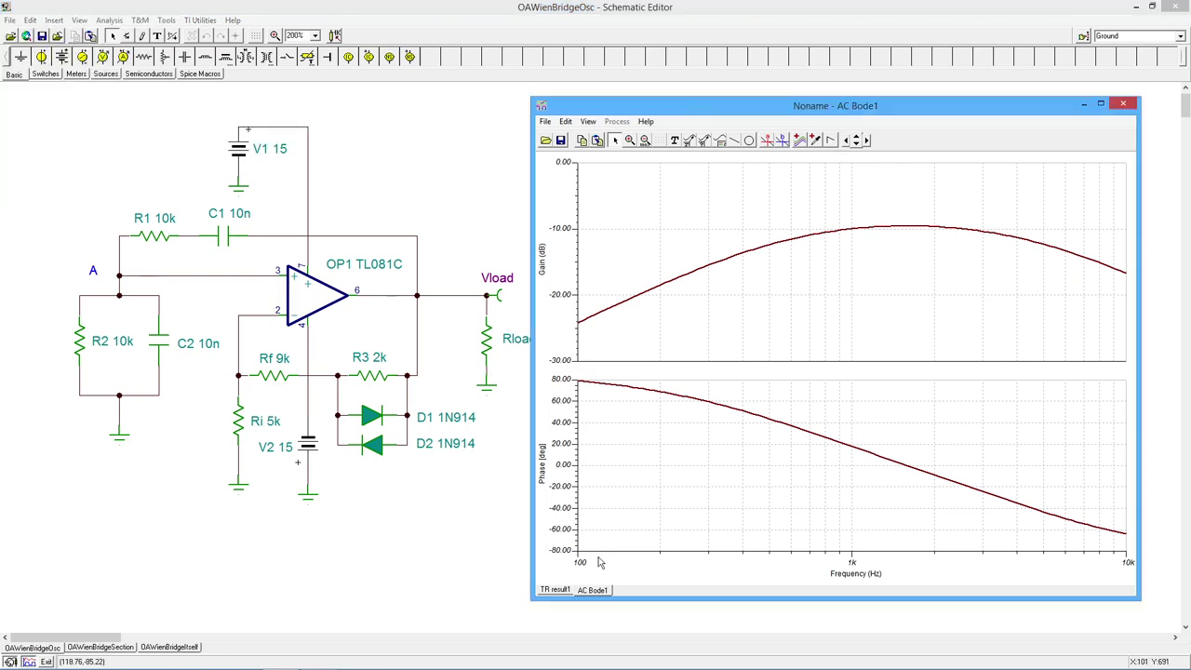
pyautogui.click(553, 589)
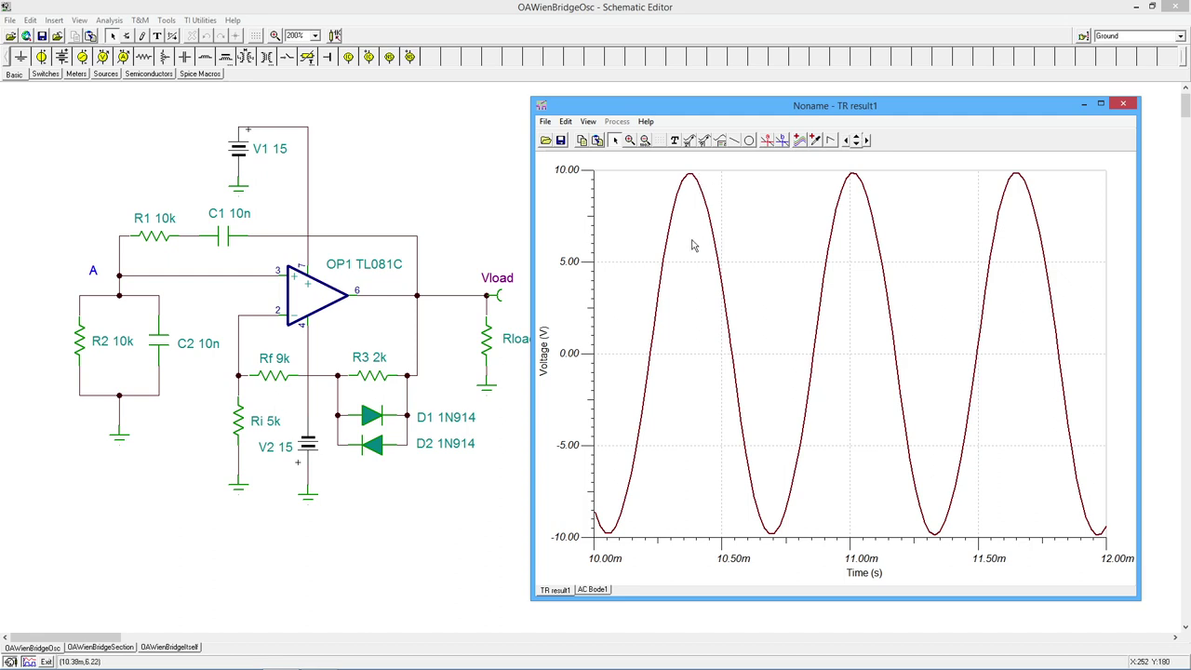
pyautogui.click(767, 140)
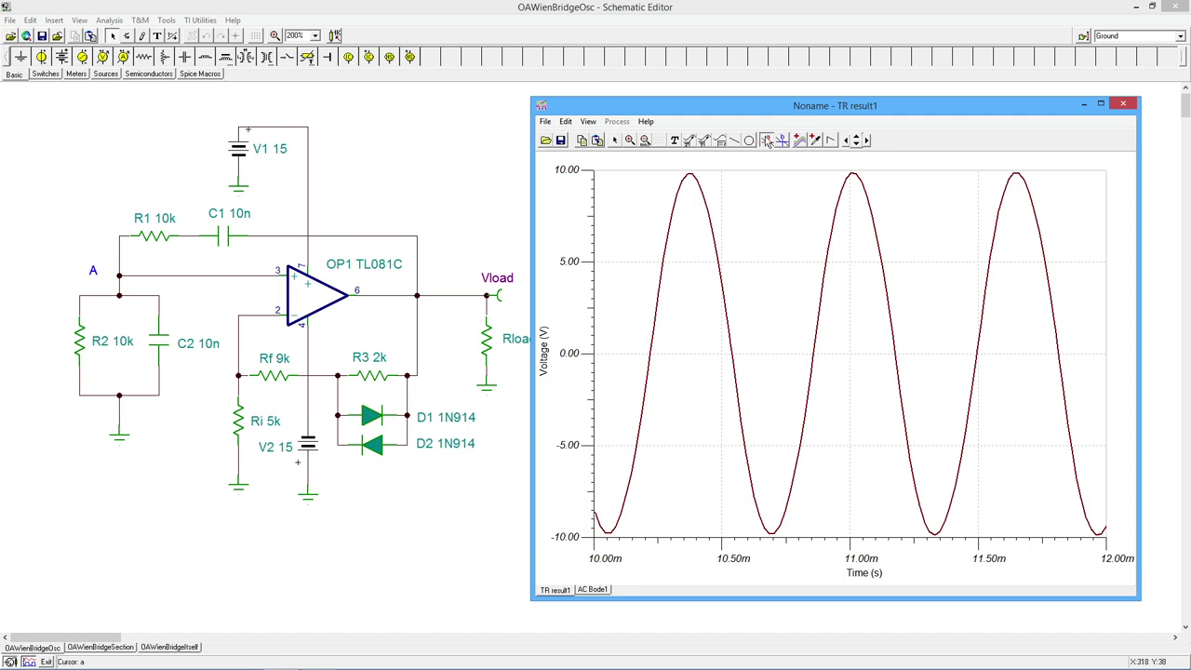
pyautogui.click(662, 266)
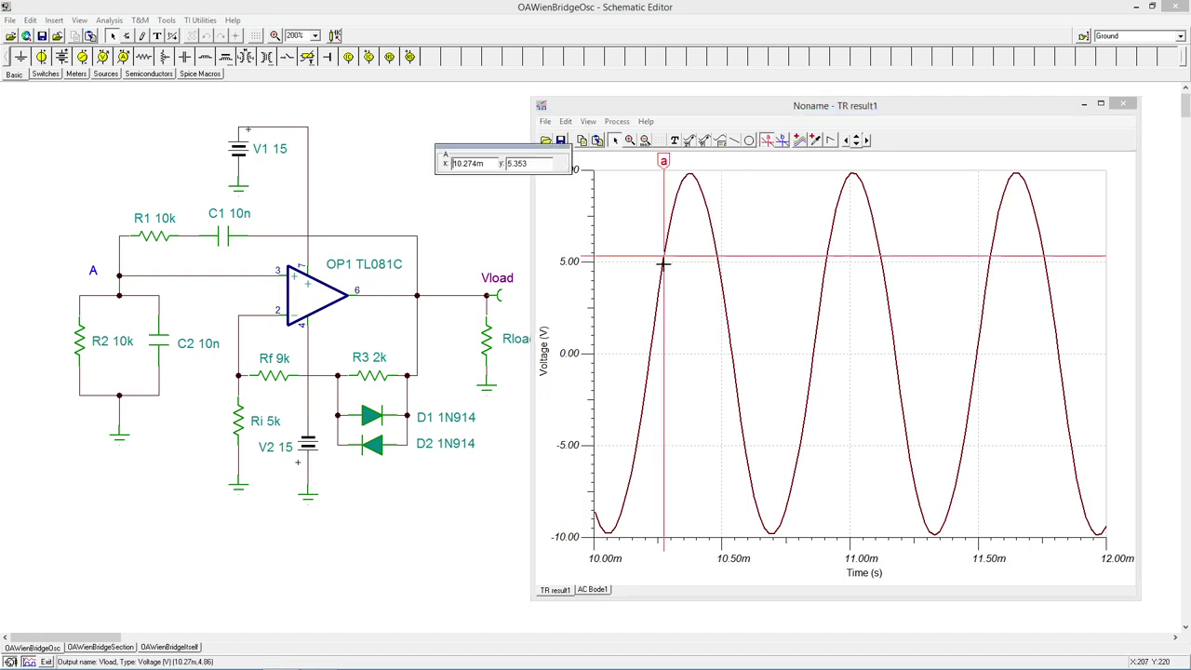
pyautogui.moveTo(661, 167); pyautogui.dragTo(649, 165)
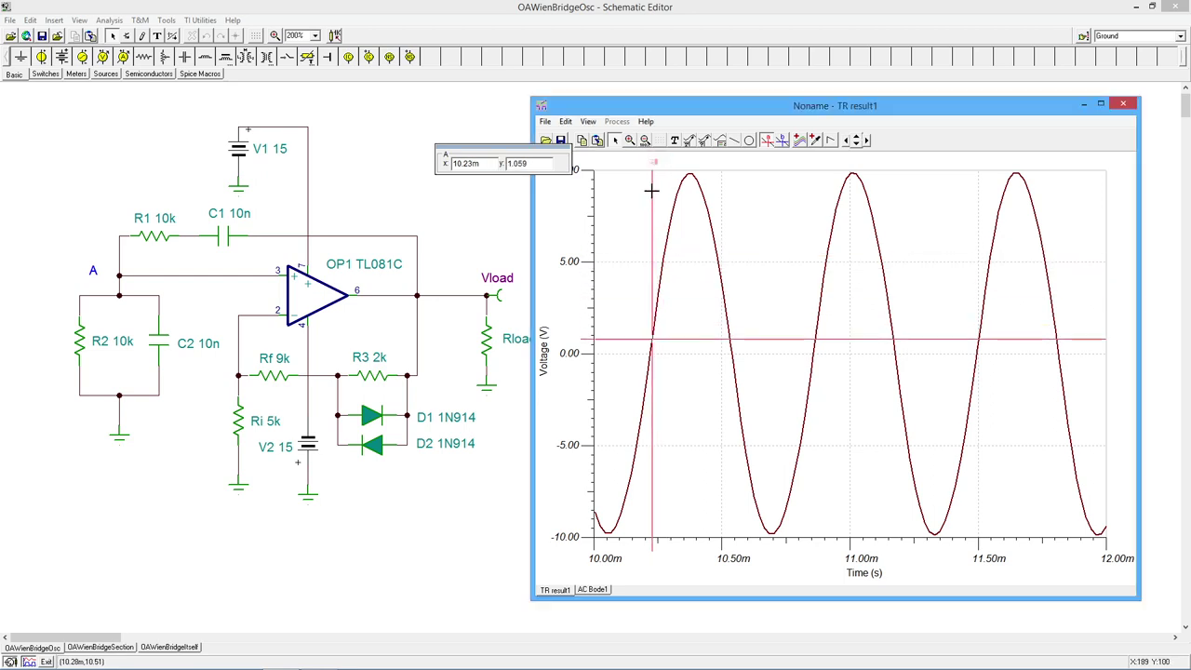
pyautogui.click(783, 141)
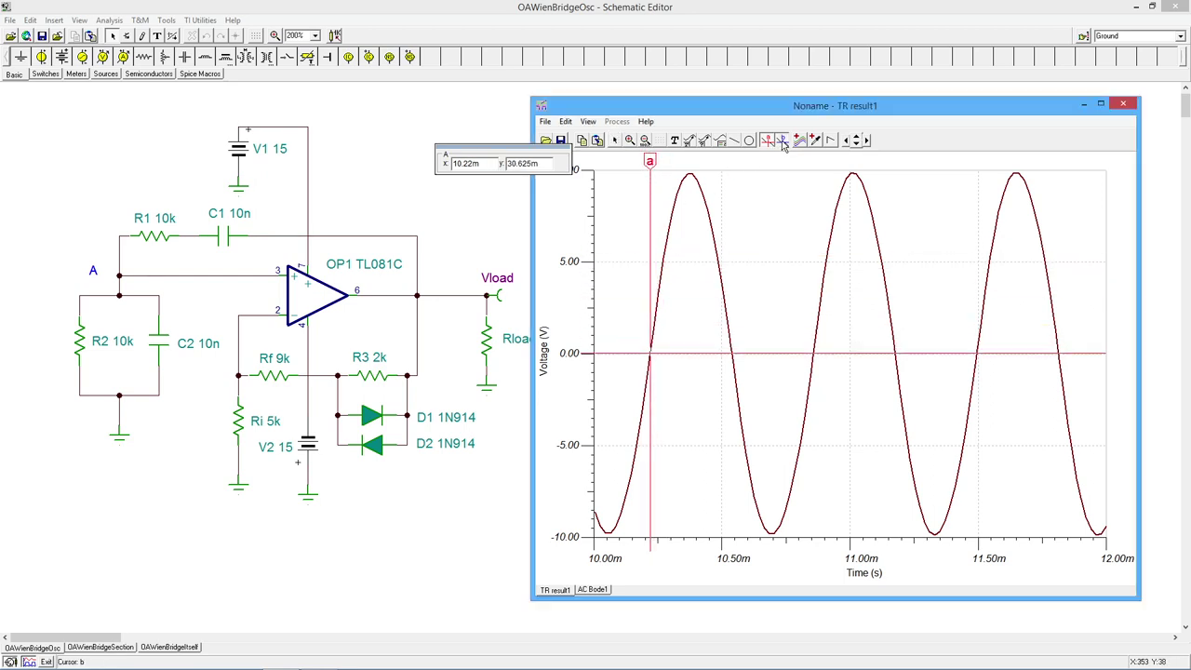
pyautogui.click(817, 336)
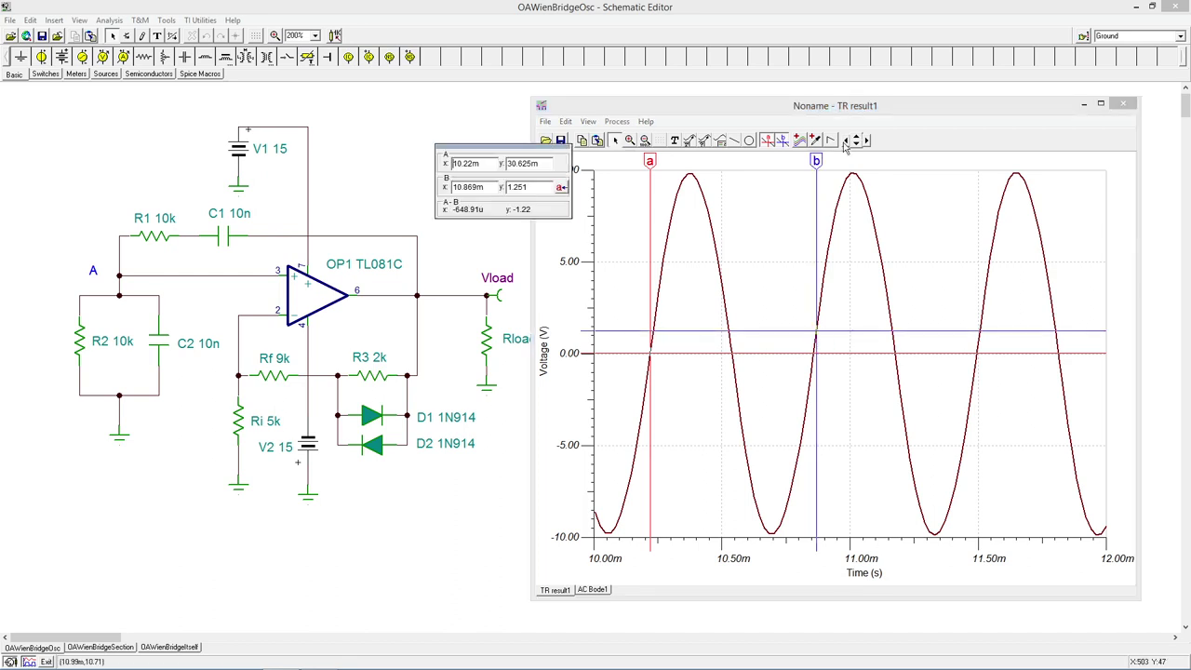
pyautogui.moveTo(815, 160); pyautogui.dragTo(812, 174)
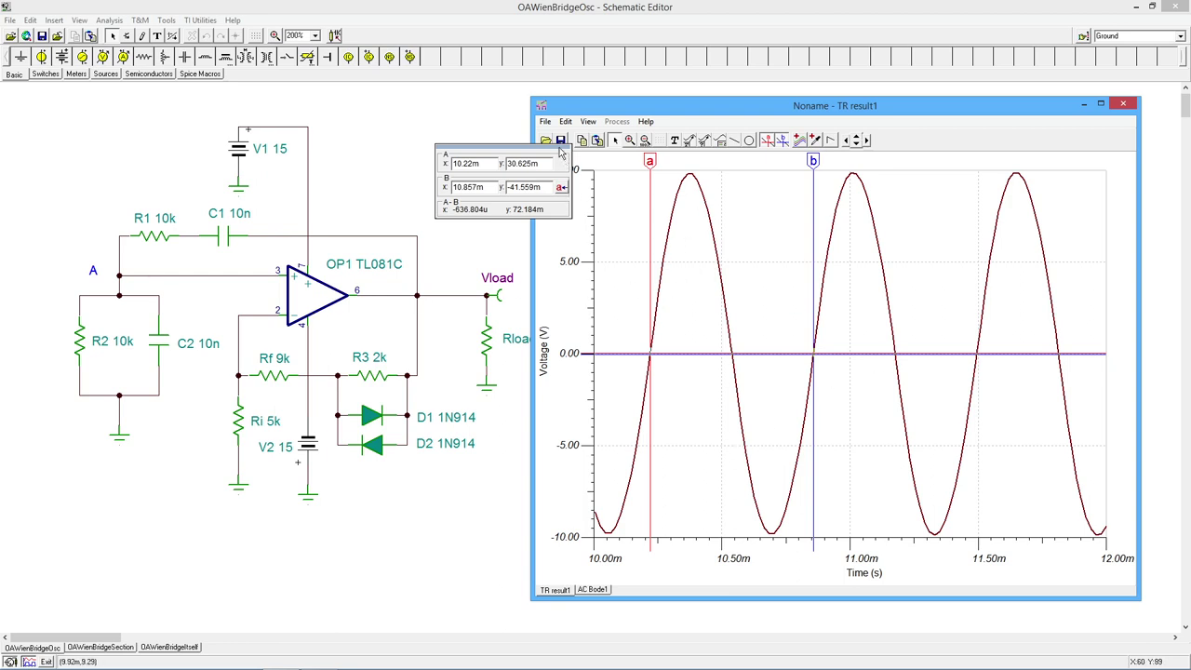
pyautogui.click(777, 143)
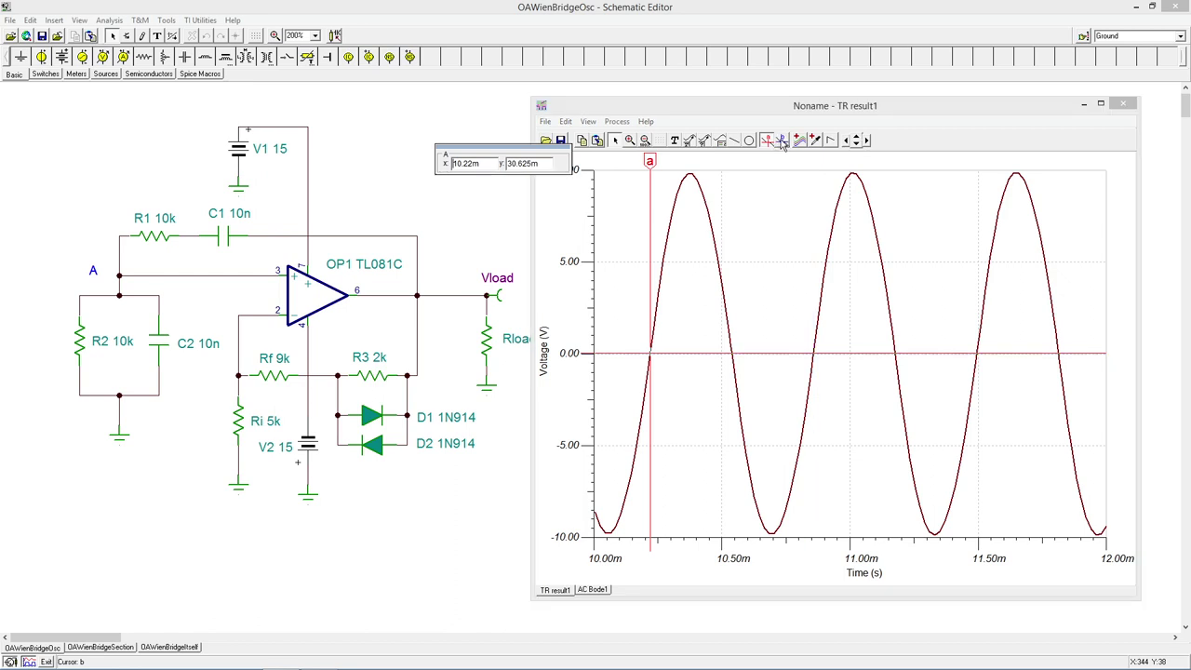
pyautogui.click(767, 141)
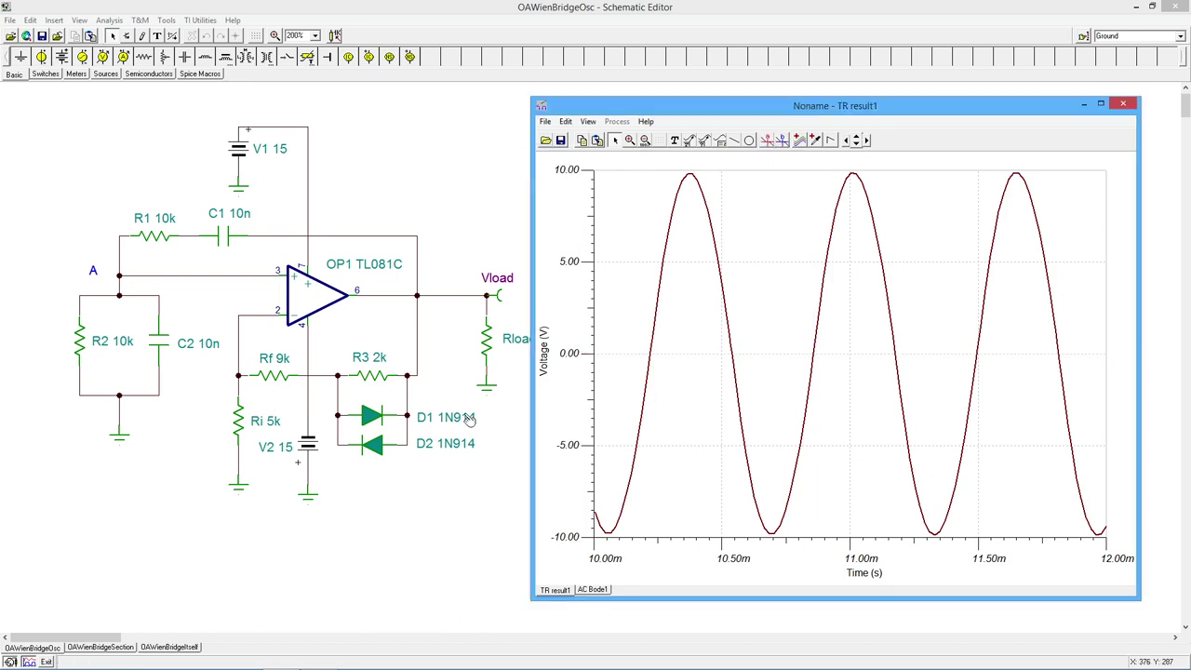